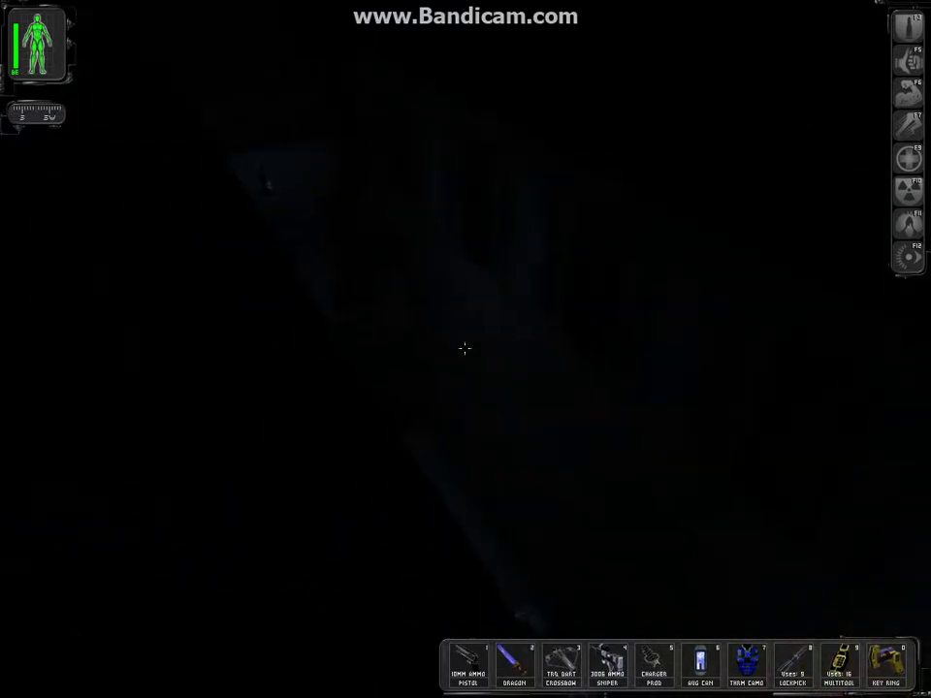
click(464, 348)
key(2)
key(F7)
key(F7)
key(w)
key(a)
key(4)
key(w)
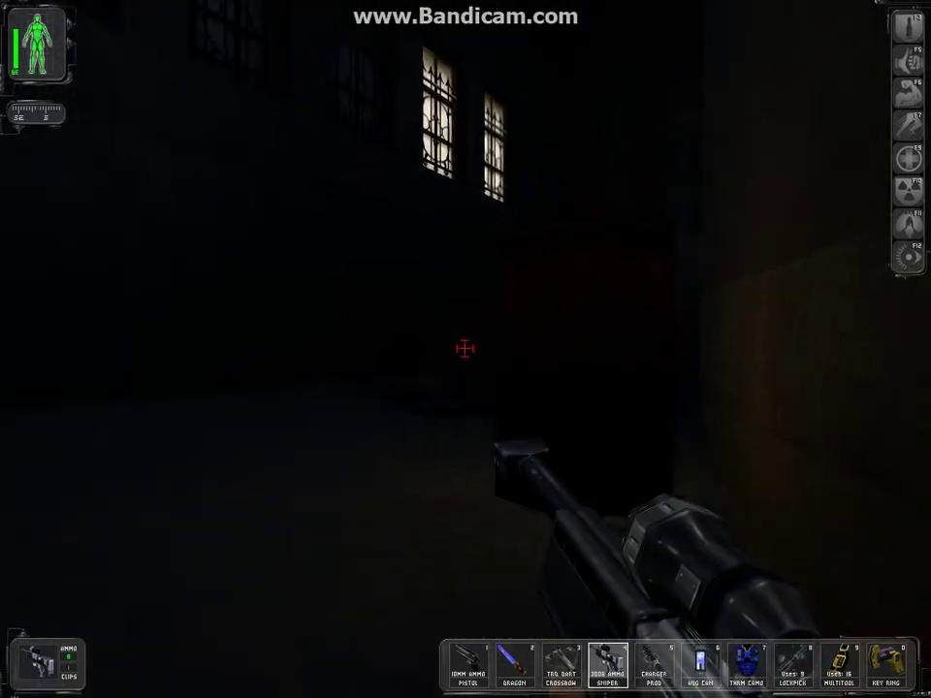
key(4)
key(w)
key(w)
key(w)
right_click(465, 347)
right_click(464, 347)
key(w)
key(w)
key(w)
key(w)
key(w)
key(w)
key(w)
key(w)
key(4)
key(F9)
key(Left)
key(w)
key(a)
key(d)
key(a)
key(bracketright)
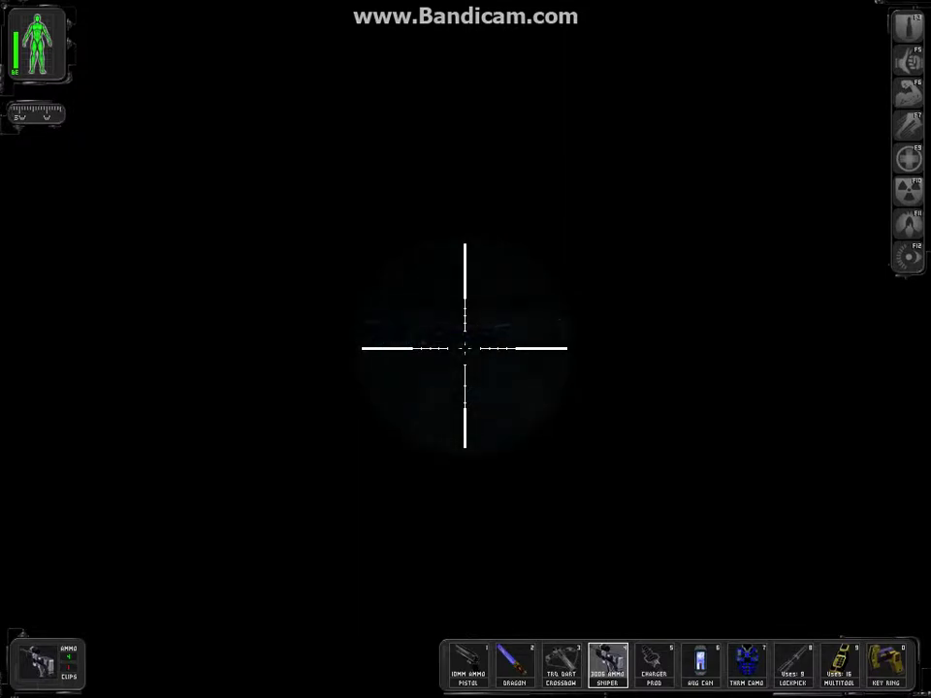
key(4)
key(w)
key(w)
key(w)
key(w)
key(w)
key(w)
key(w)
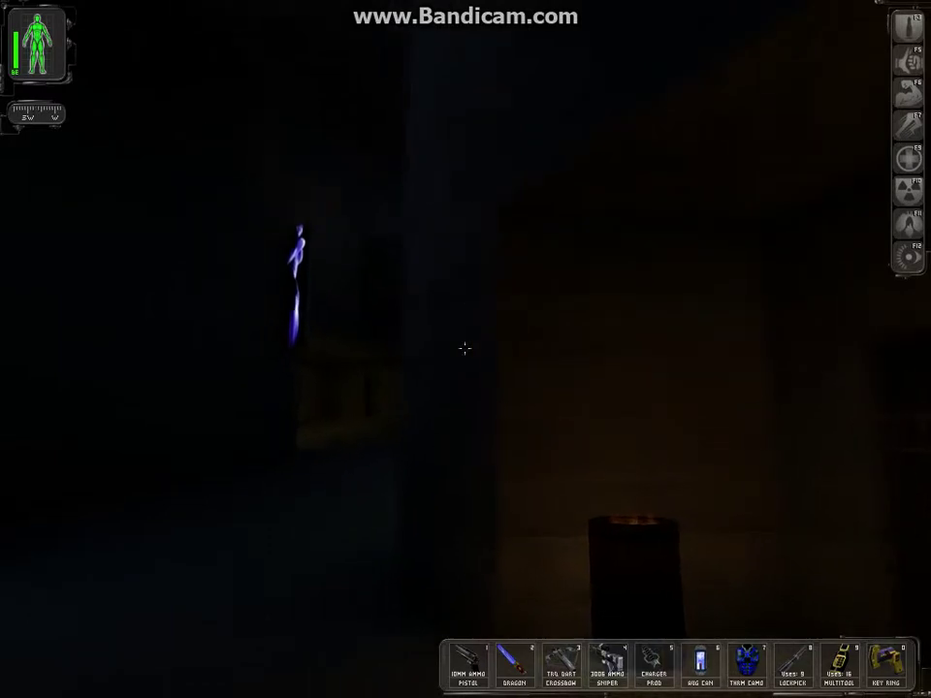
key(w)
key(w)
key(w)
key(w)
key(w)
key(w)
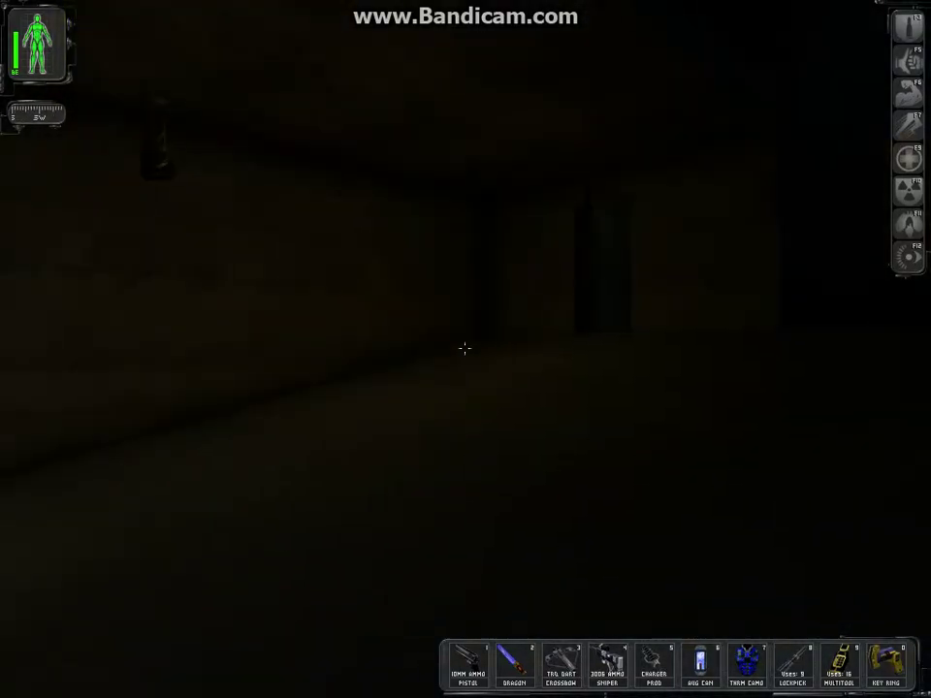
key(w)
key(w)
key(w)
key(w)
key(w)
key(w)
key(w)
key(w)
key(w)
key(w)
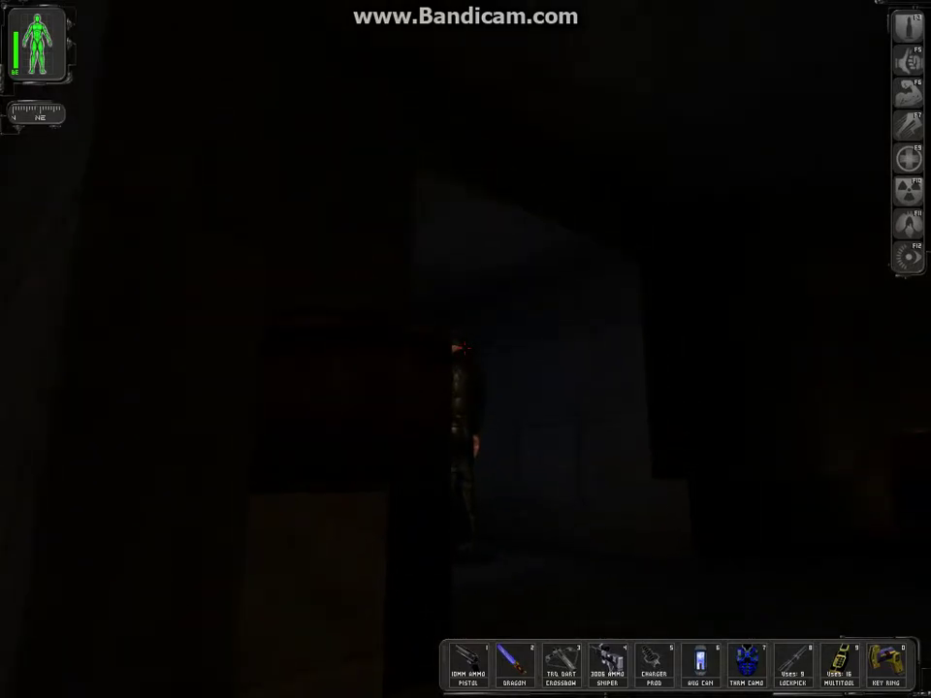
key(5)
key(w)
key(w)
key(w)
key(s)
key(w)
key(w)
key(w)
key(w)
key(w)
key(1)
key(w)
key(w)
key(w)
key(w)
key(w)
key(5)
key(w)
right_click(465, 348)
right_click(465, 347)
key(1)
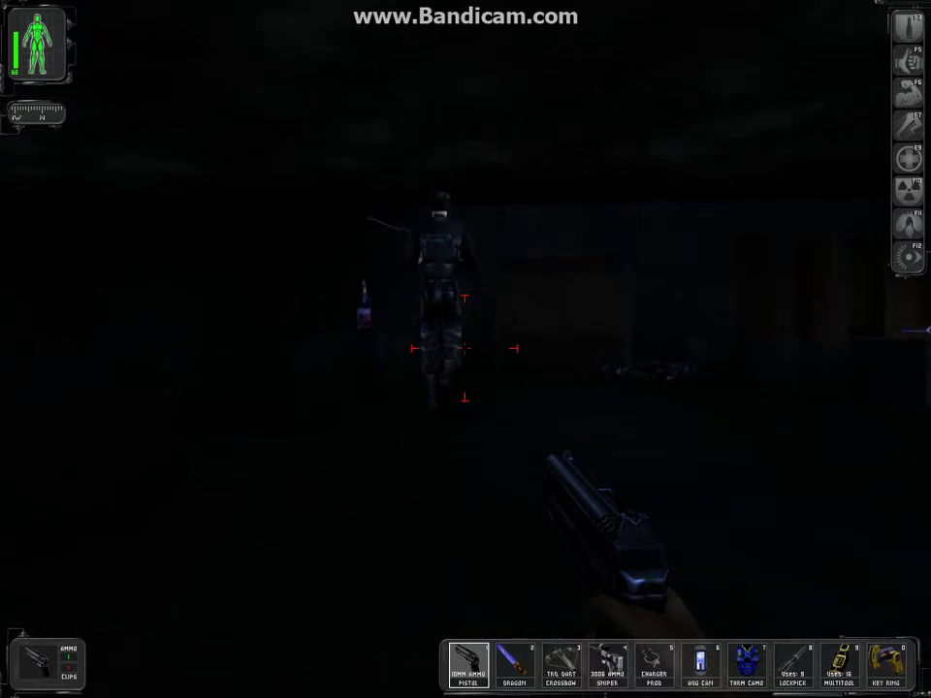
key(5)
click(465, 348)
right_click(465, 348)
right_click(465, 348)
right_click(464, 348)
right_click(464, 348)
key(w)
right_click(466, 347)
key(w)
key(w)
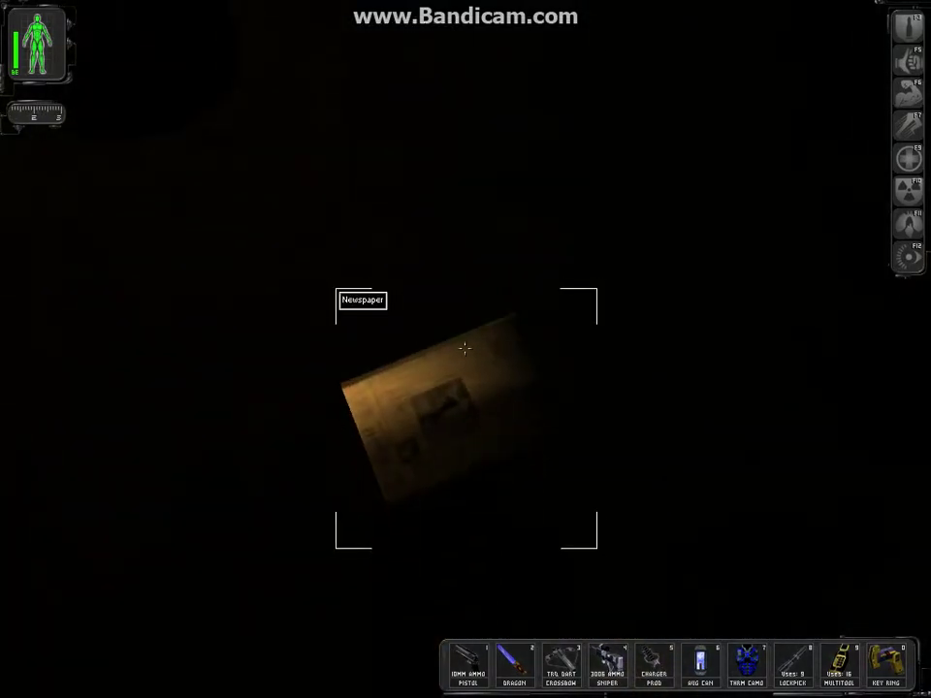
right_click(466, 347)
click(465, 349)
key(w)
key(w)
key(w)
key(w)
key(w)
key(w)
key(w)
key(w)
key(w)
key(w)
right_click(464, 348)
key(w)
key(w)
key(w)
key(w)
key(w)
key(w)
key(w)
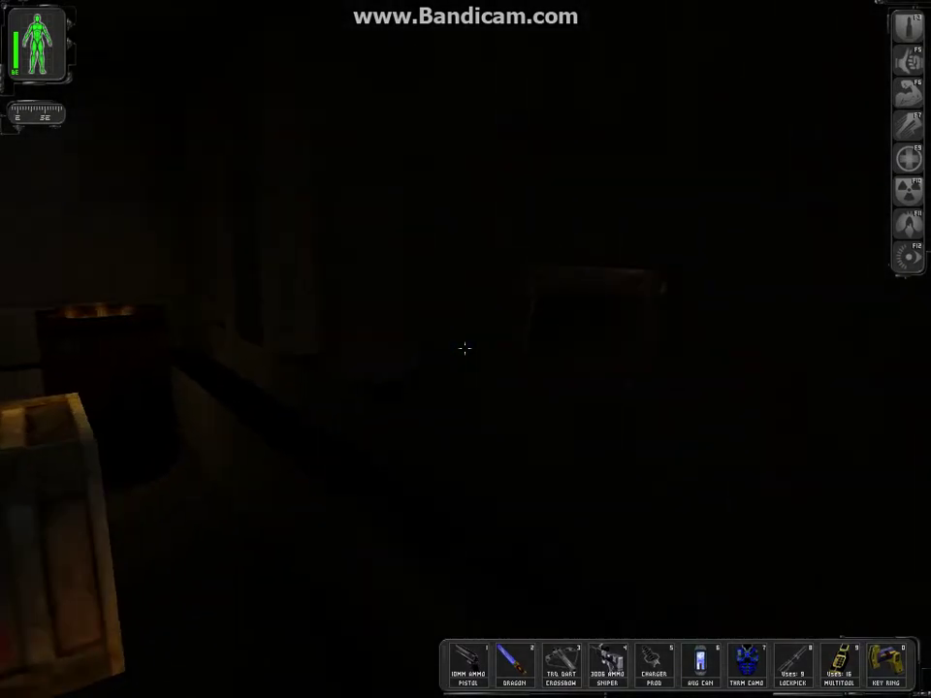